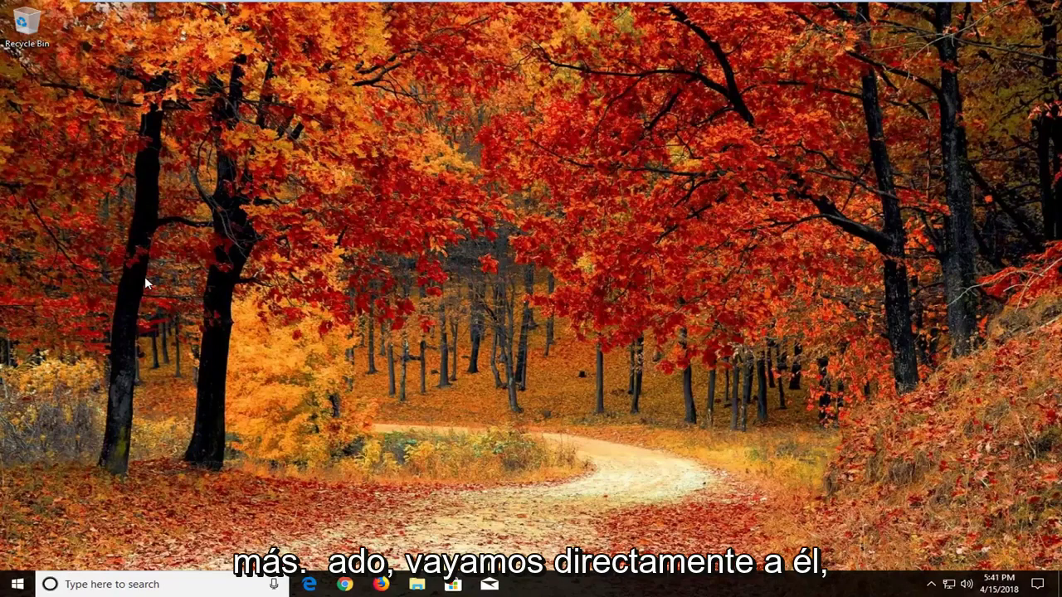
Search the Start menu for 'reset'
left_click(13, 585)
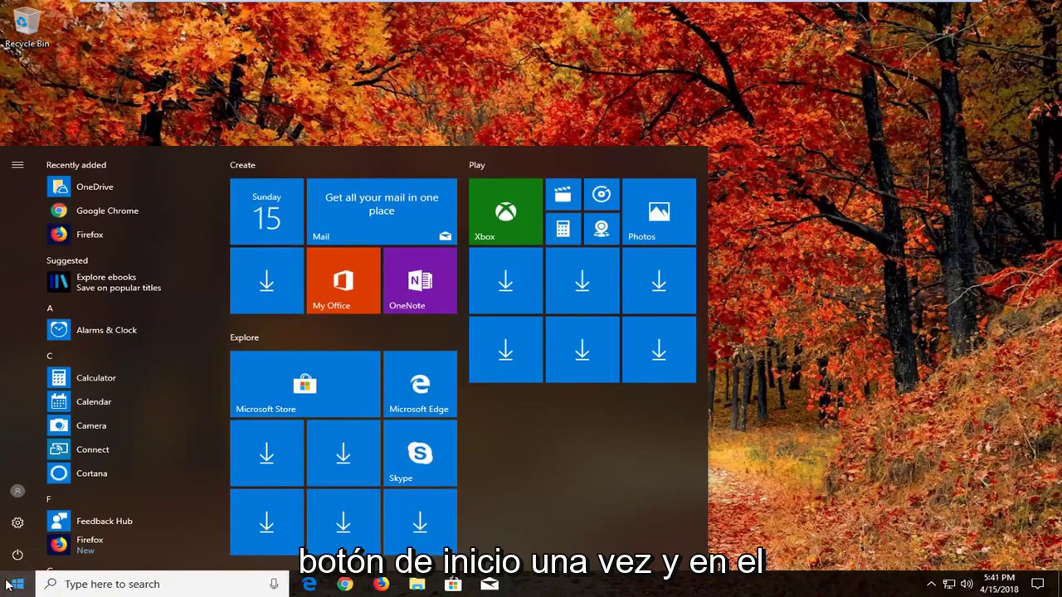
type("r")
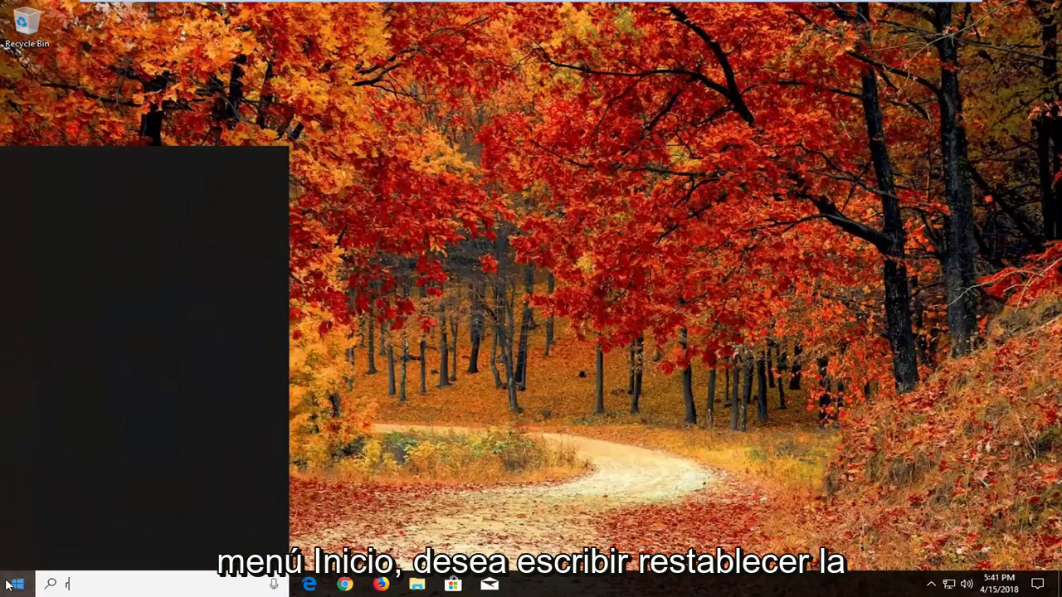
type("eset")
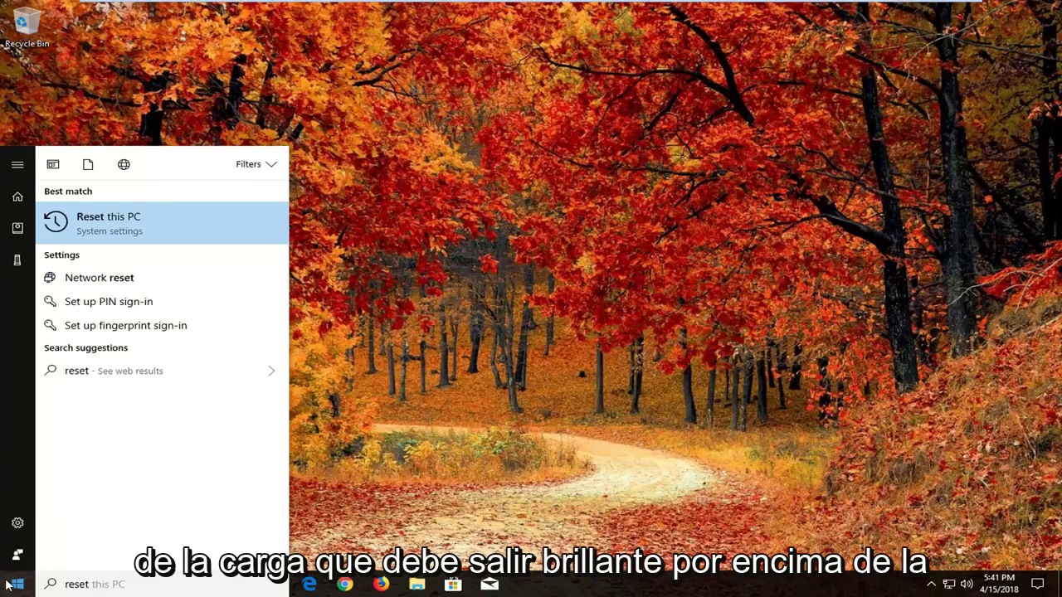
Open the Reset this PC setting on the Recovery page and begin the reset
left_click(144, 236)
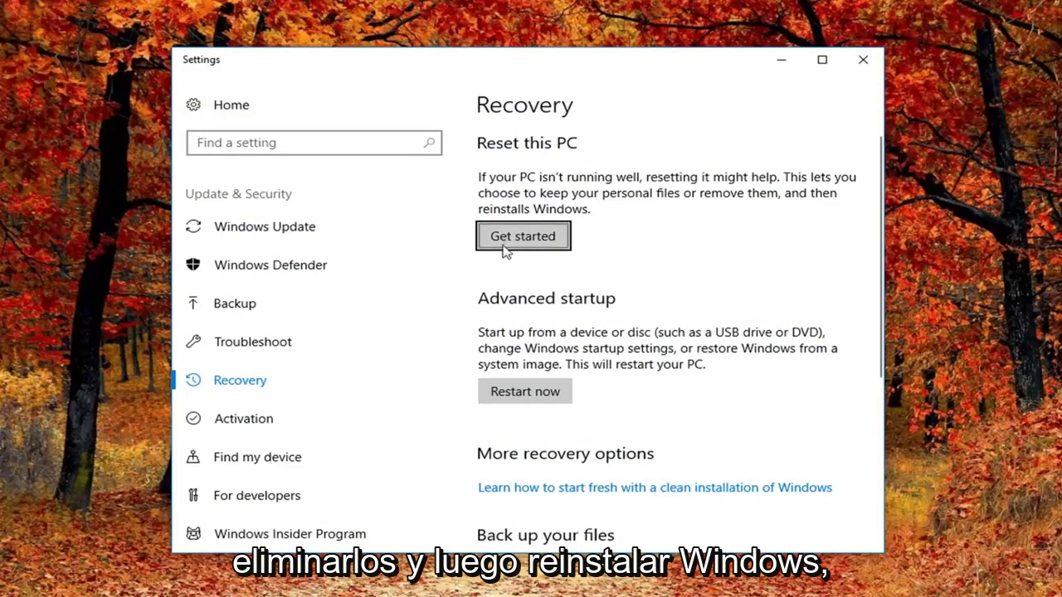
left_click(534, 241)
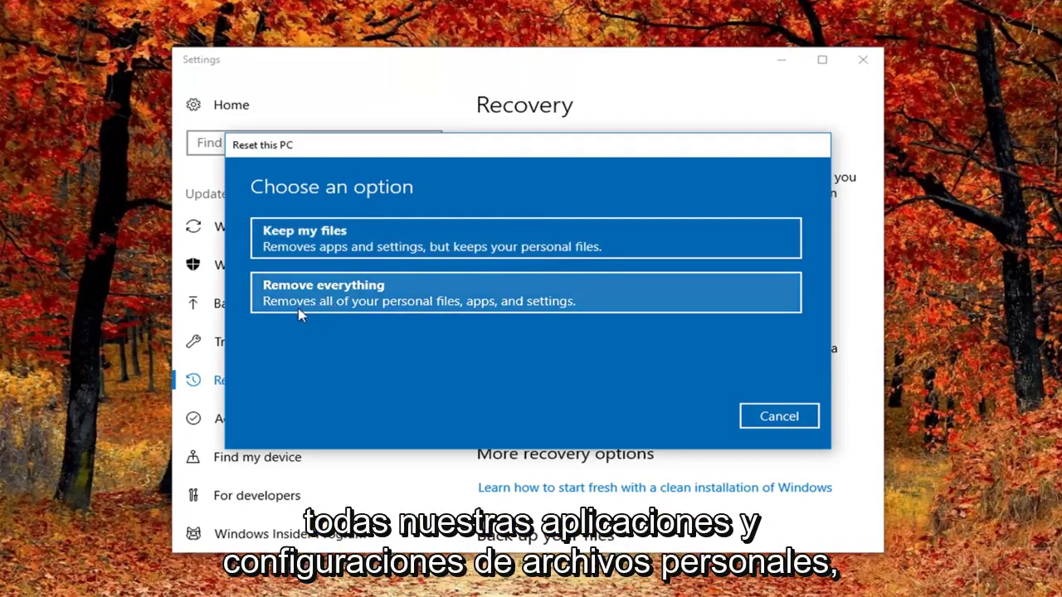
Choose Remove everything, removing files only without cleaning the drive
left_click(345, 306)
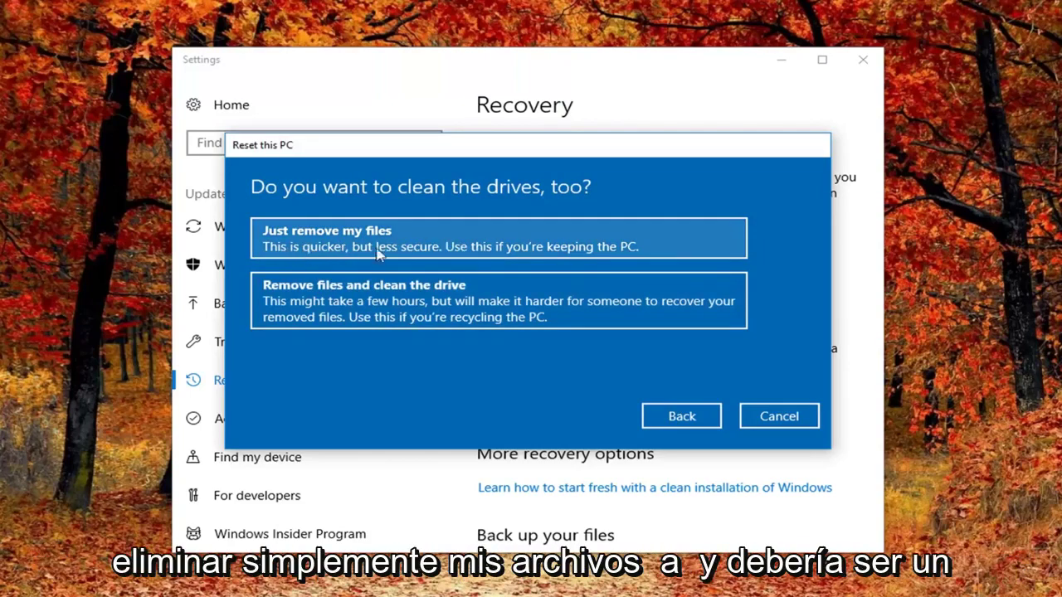
left_click(505, 244)
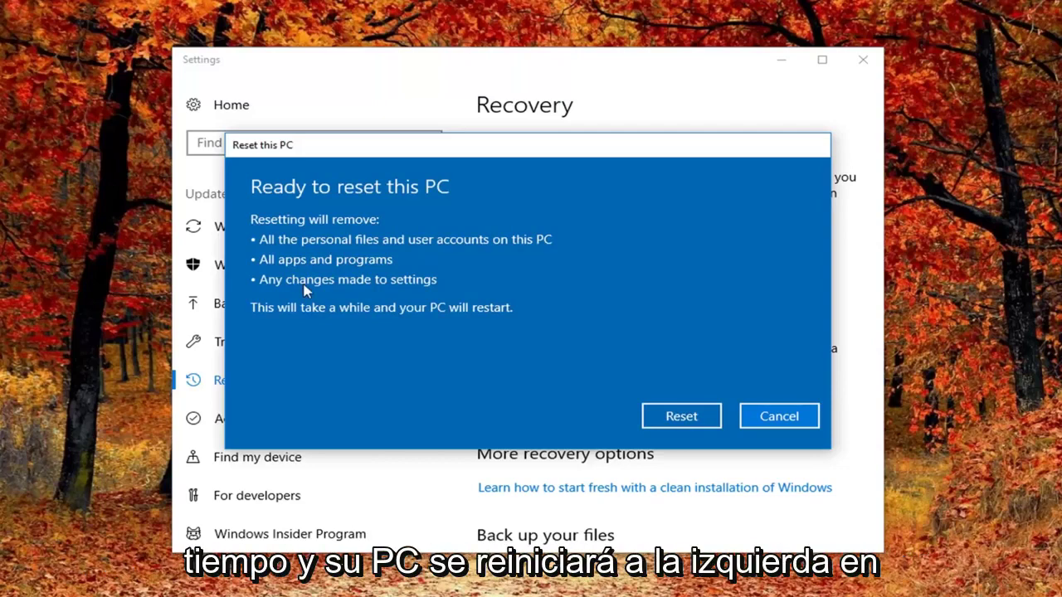
Confirm on the Ready to reset this PC screen to start the reset
left_click(662, 424)
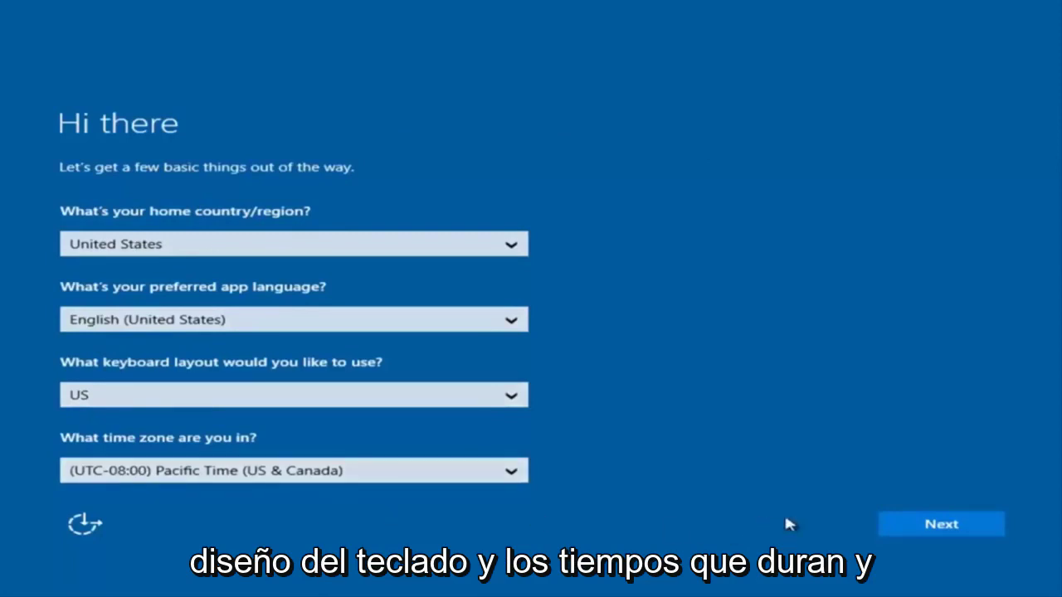
Keep the United States region settings, accept the licence terms, and choose Customize for privacy settings
left_click(950, 531)
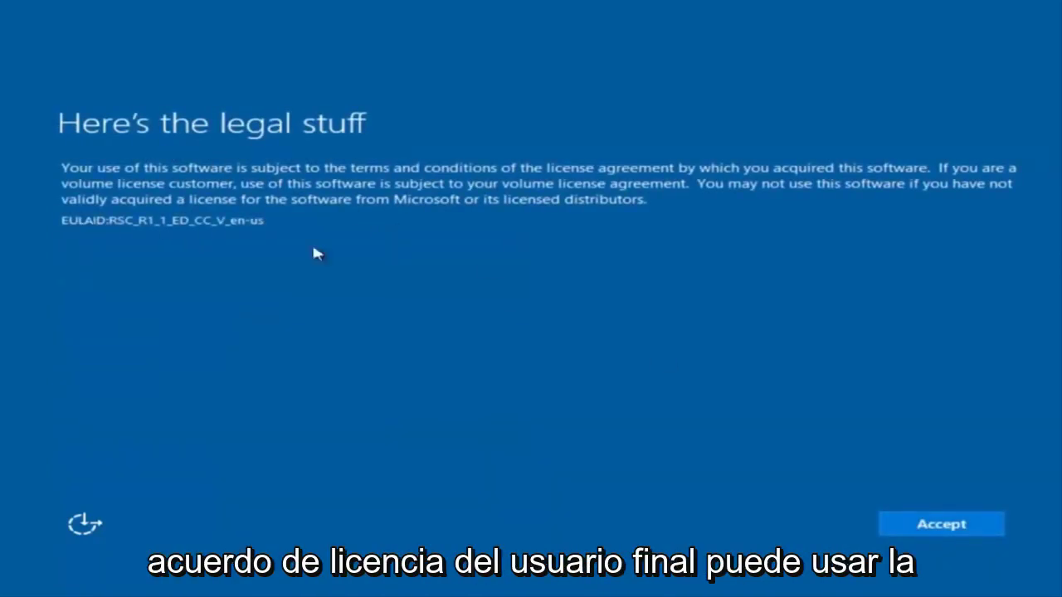
left_click(960, 530)
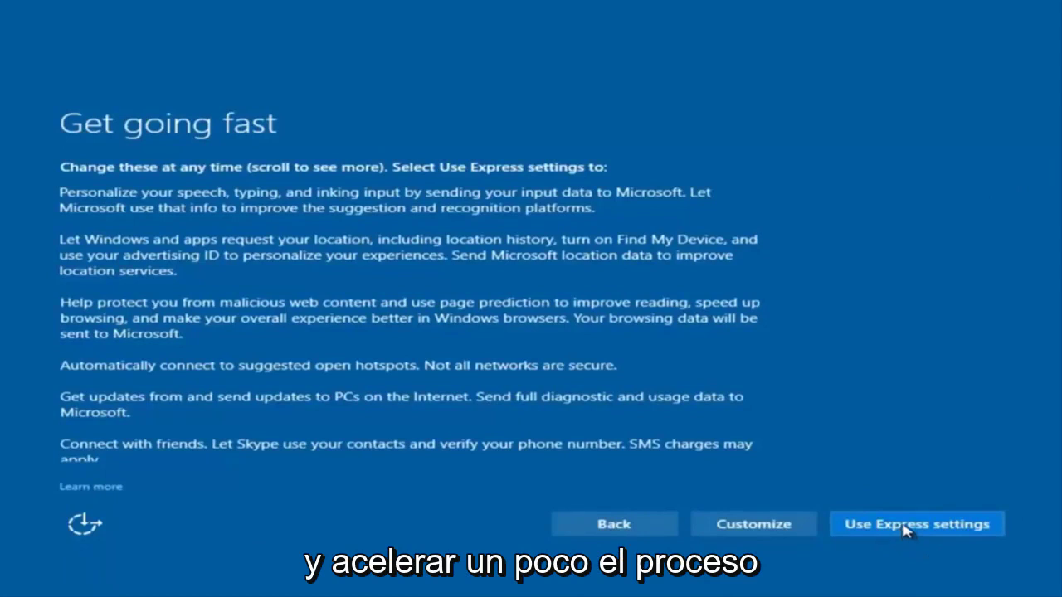
left_click(776, 528)
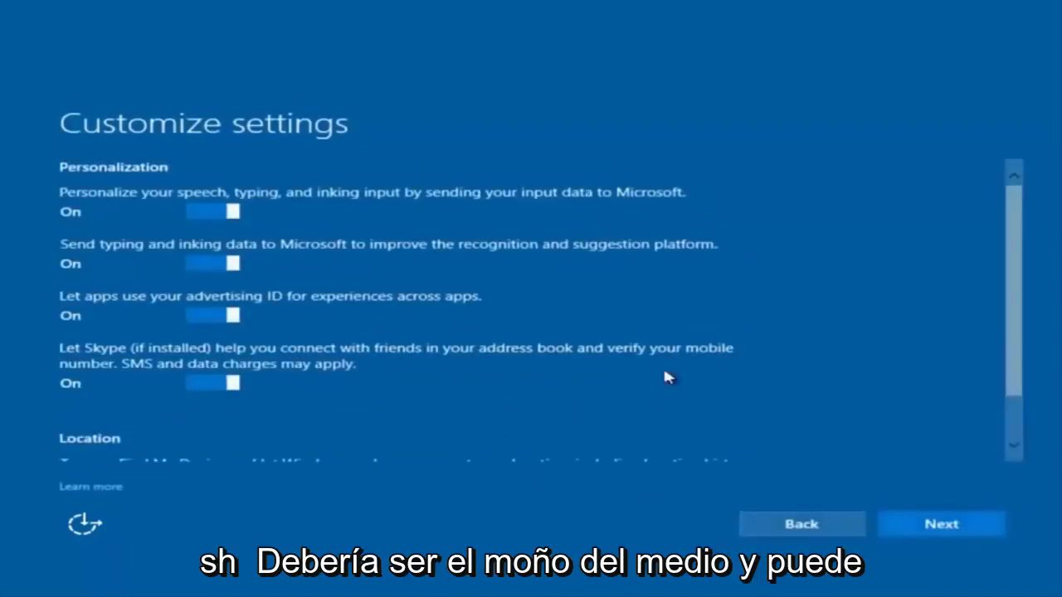
Switch off sending speech, typing and inking input data
scroll(310, 268, "down", 2)
scroll(307, 282, "up", 1)
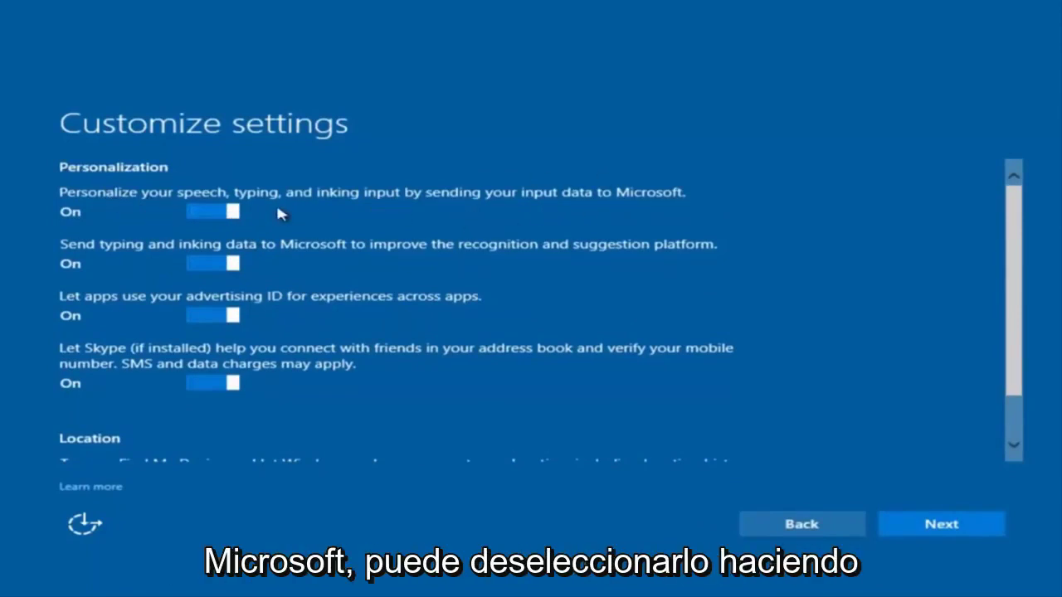
left_click(215, 213)
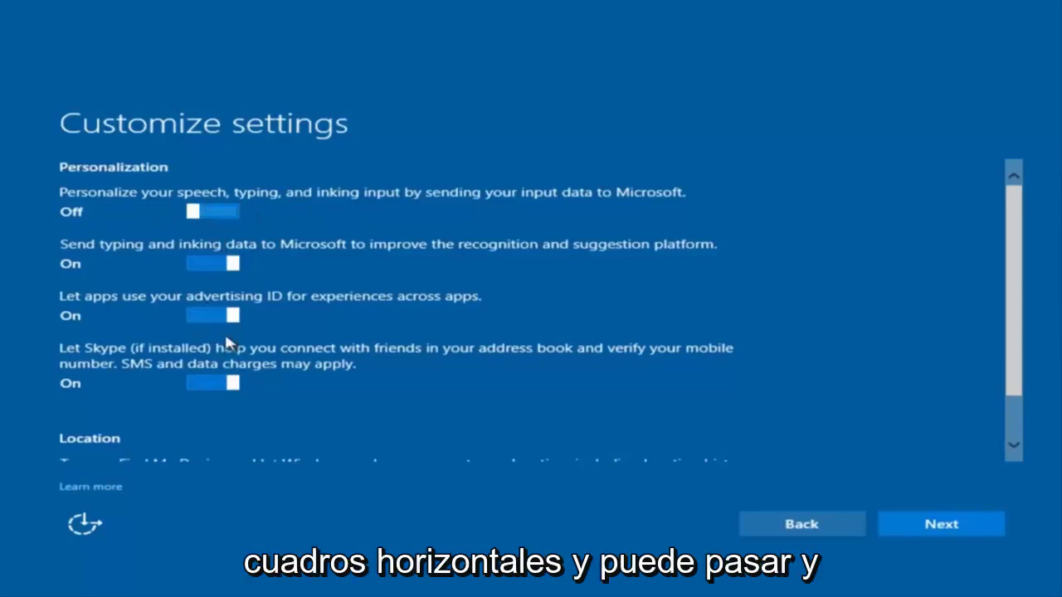
Accept the remaining personalization, connectivity, and browser and update defaults
scroll(208, 320, "down", 1)
scroll(240, 327, "up", 1)
scroll(243, 382, "up", 1)
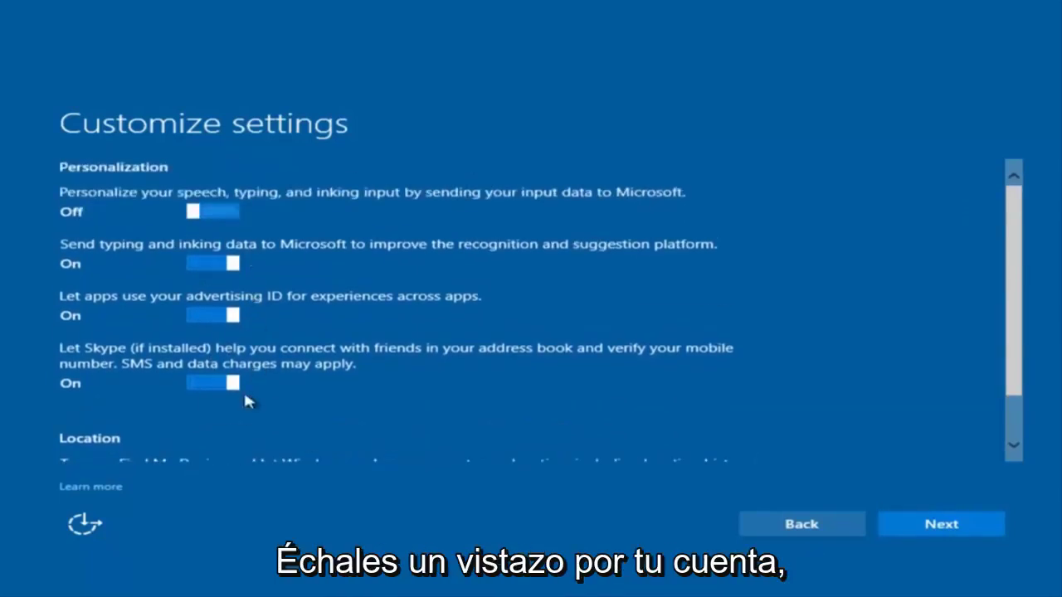
scroll(242, 340, "down", 1)
scroll(249, 249, "up", 1)
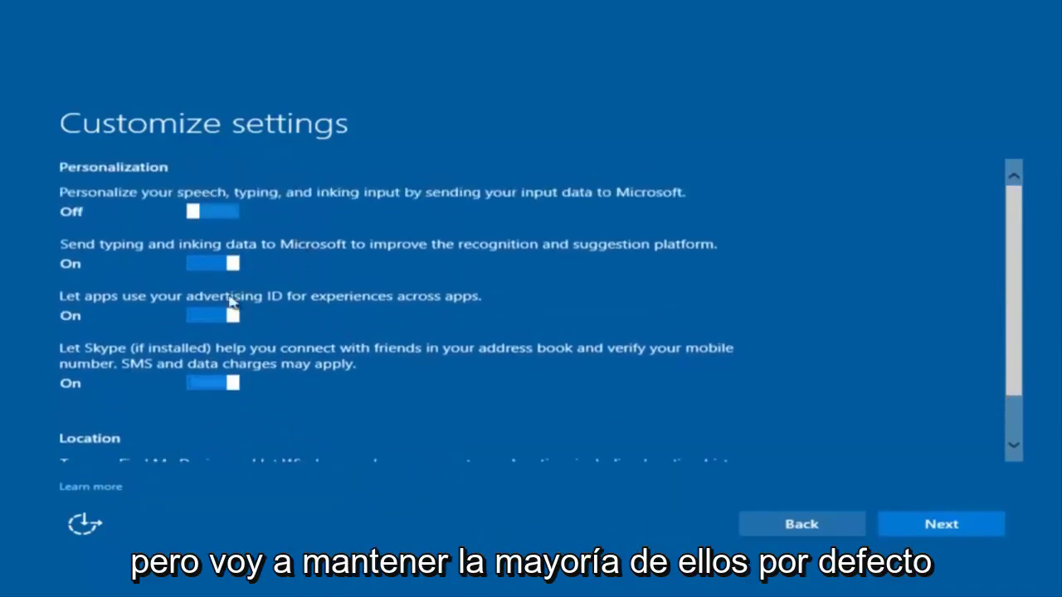
left_click(926, 531)
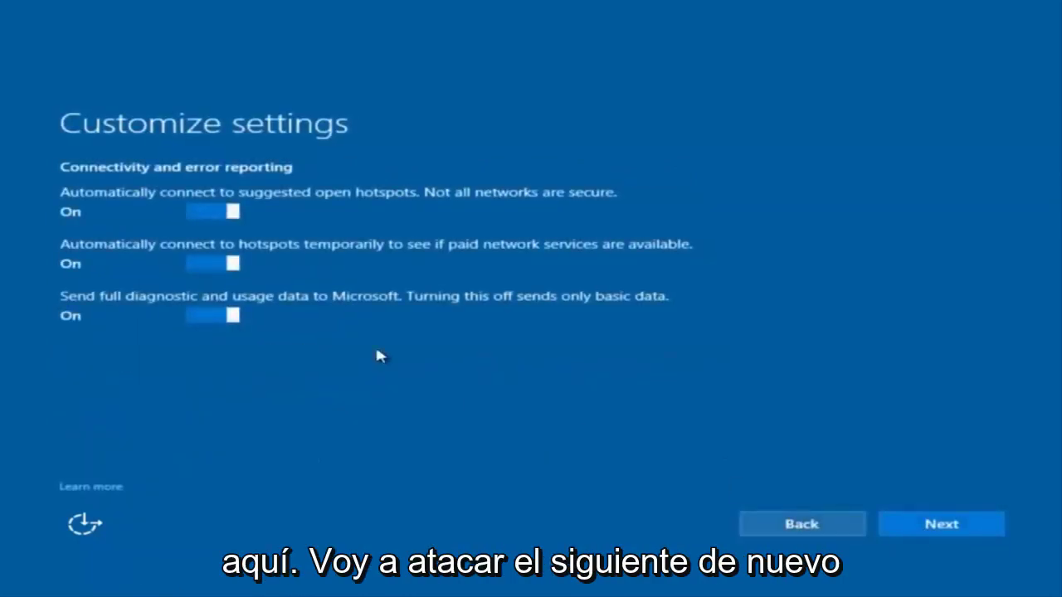
left_click(944, 535)
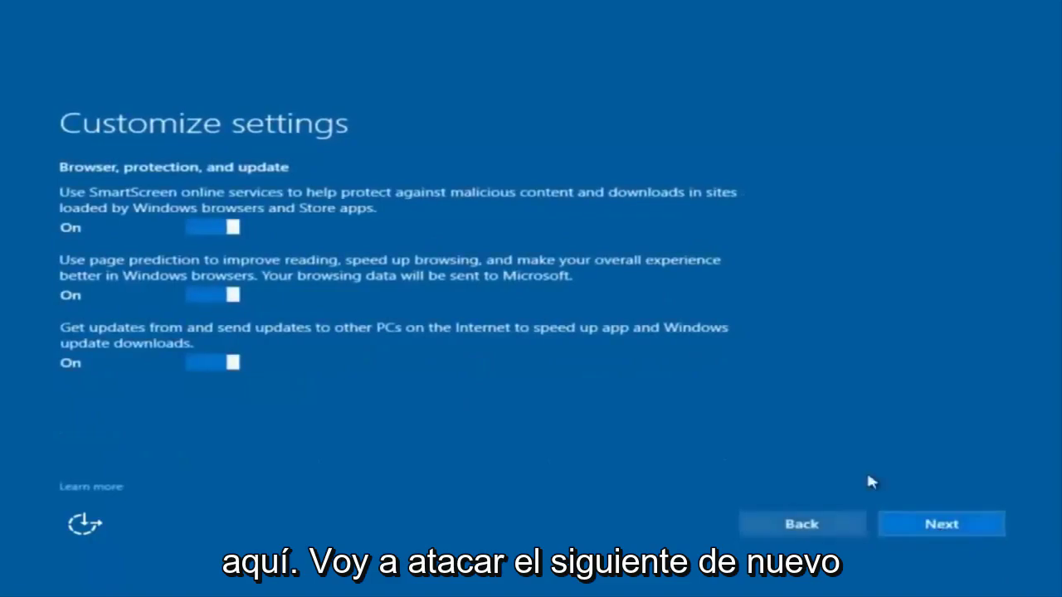
left_click(937, 536)
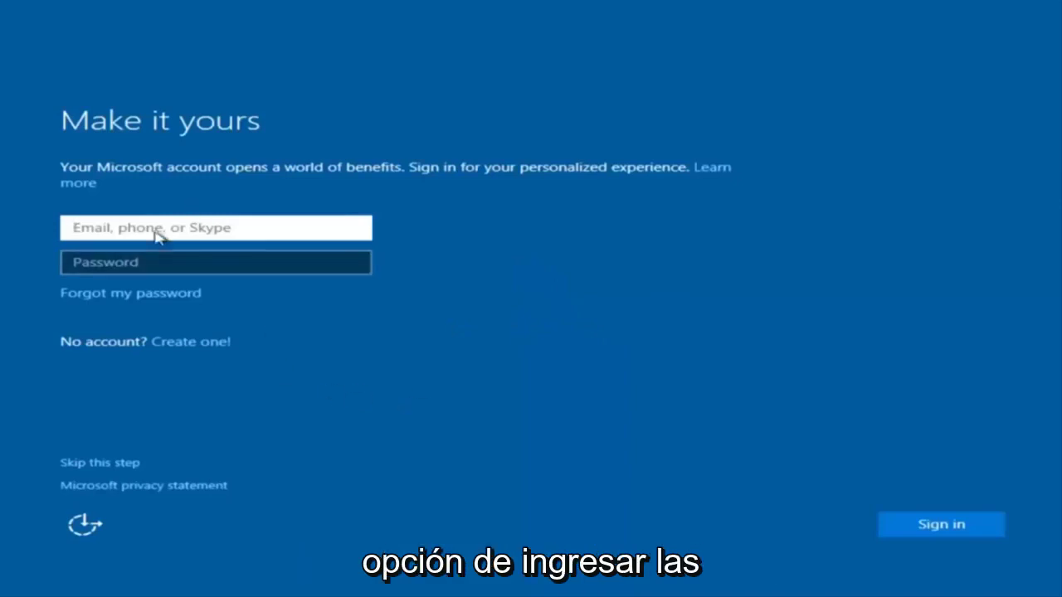
Skip Microsoft account sign-in and enter the local user name 'example'
left_click(244, 212)
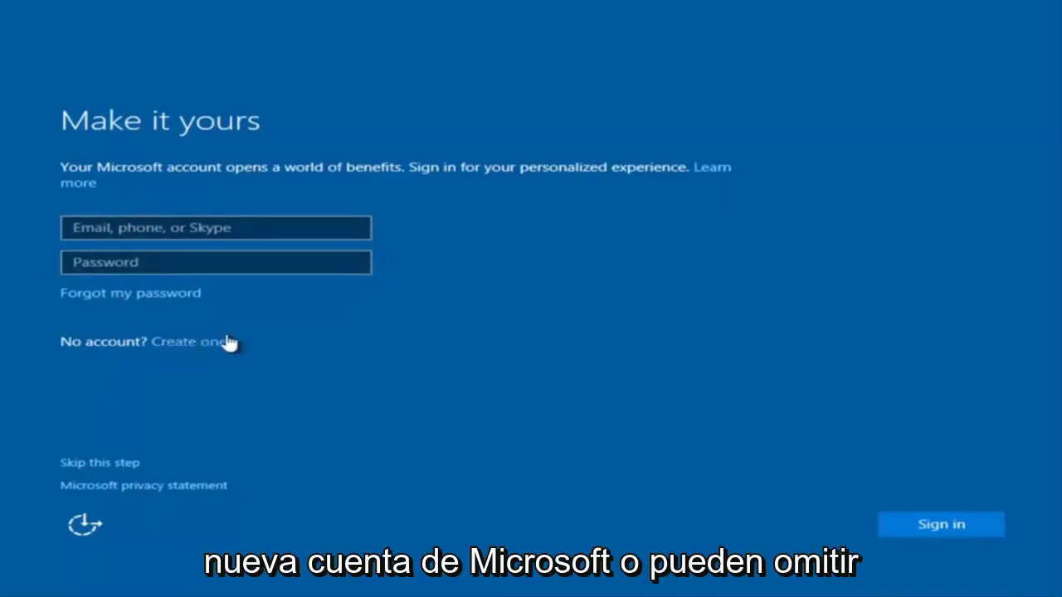
left_click(101, 471)
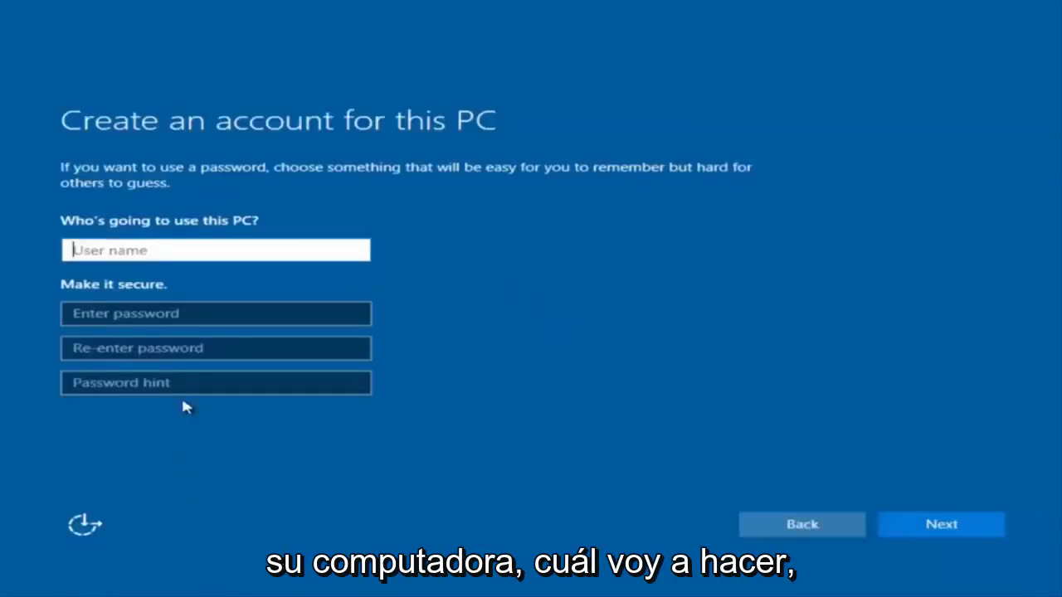
type("exam")
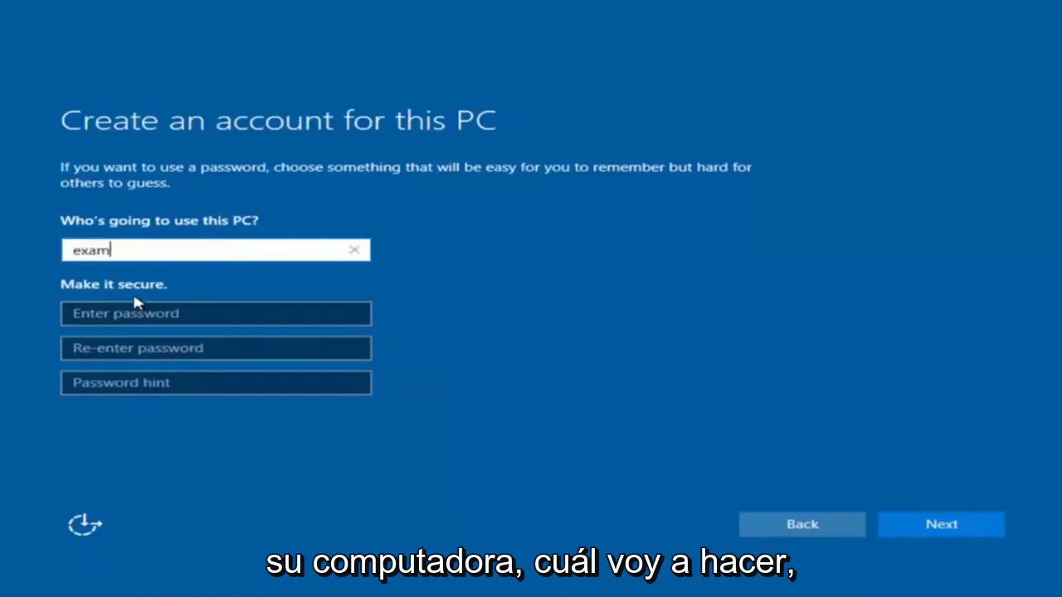
type("[p")
key("BackSpace")
key("BackSpace")
type("[p")
key("BackSpace")
key("BackSpace")
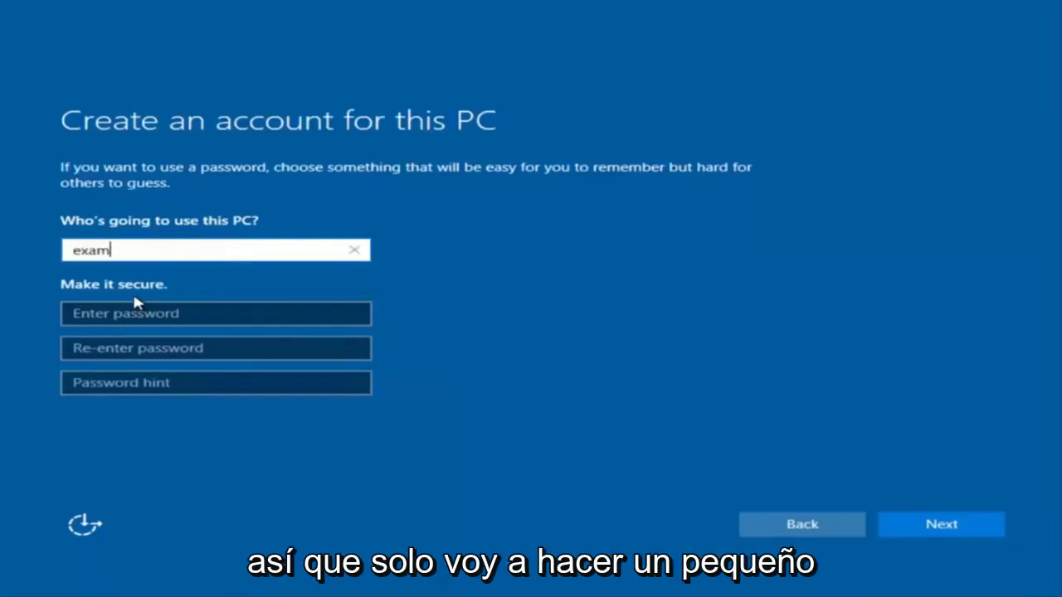
type("ple")
Enter and confirm the account password, add a password hint, and submit
left_click(130, 316)
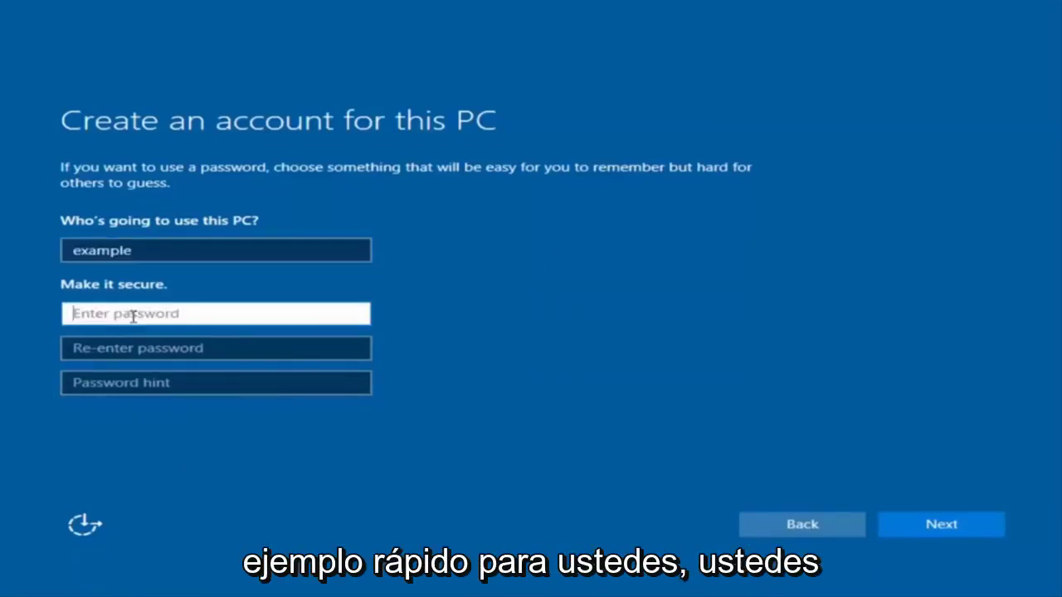
type("password1")
left_click(208, 347)
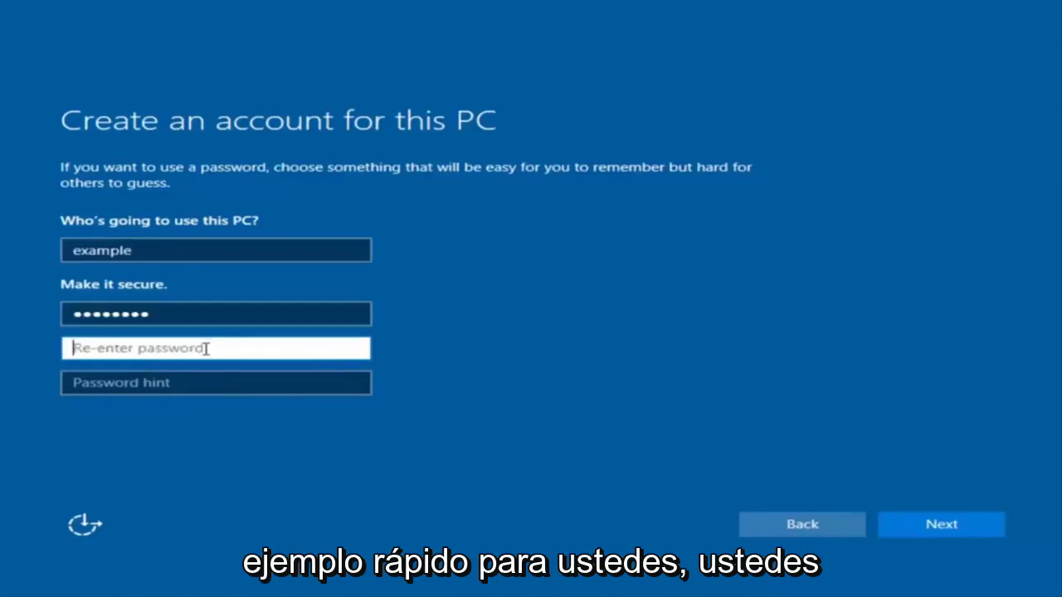
type("password1")
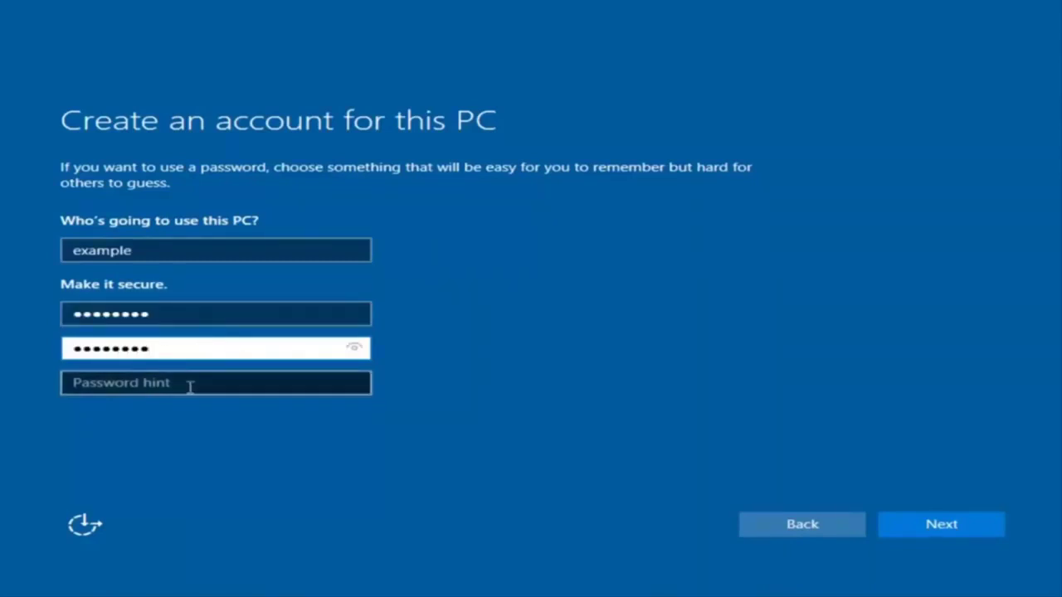
left_click(190, 386)
type("pass")
left_click(958, 533)
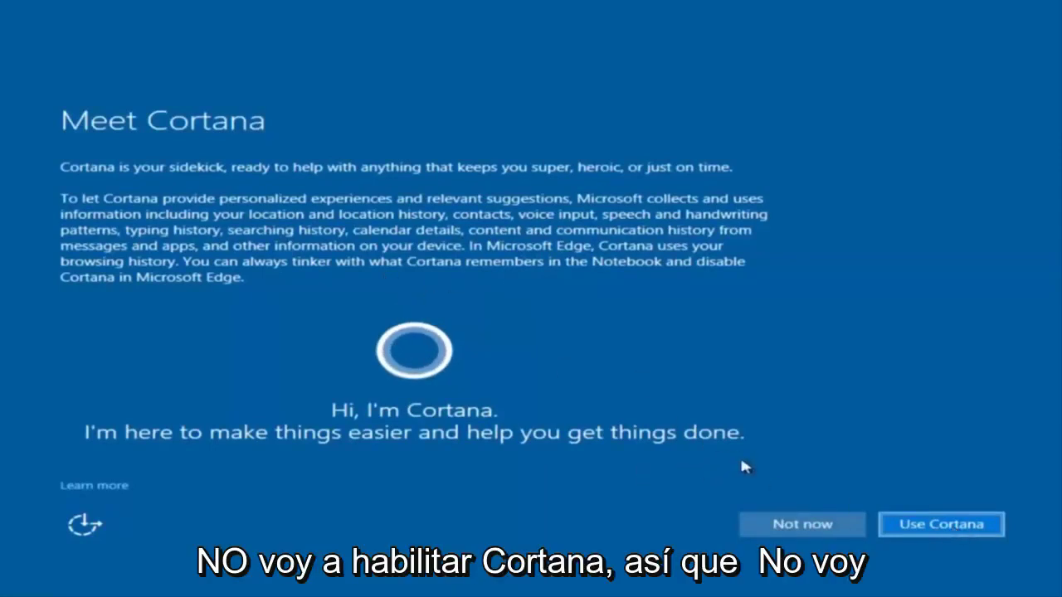
Decline Cortana setup with Not now
left_click(767, 523)
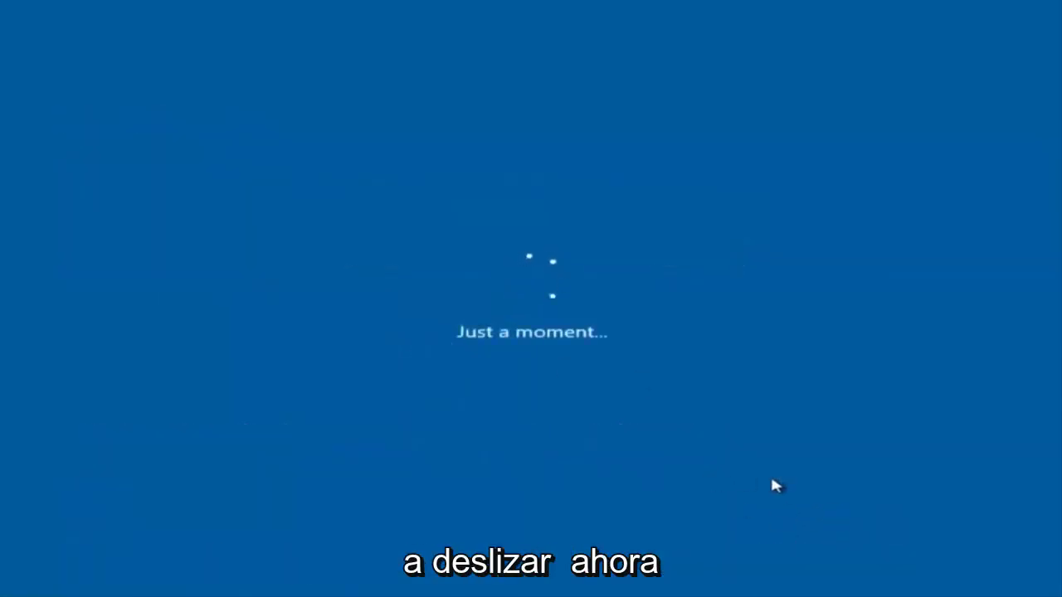